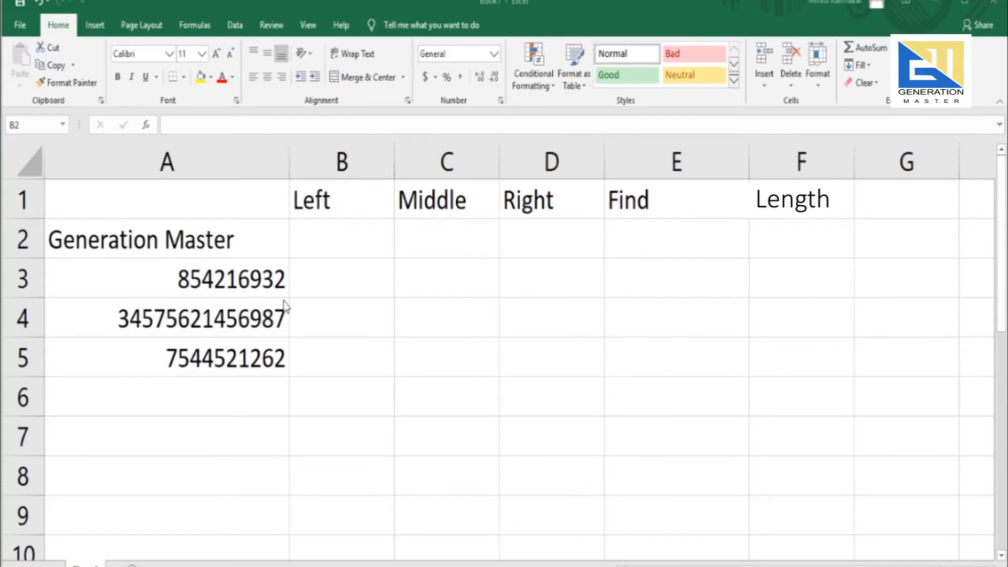
Enter =LEFT(A2,4) in cell B2 to extract the first four characters of the text in A2
{"action": "left_click", "coordinate": [349, 249]}
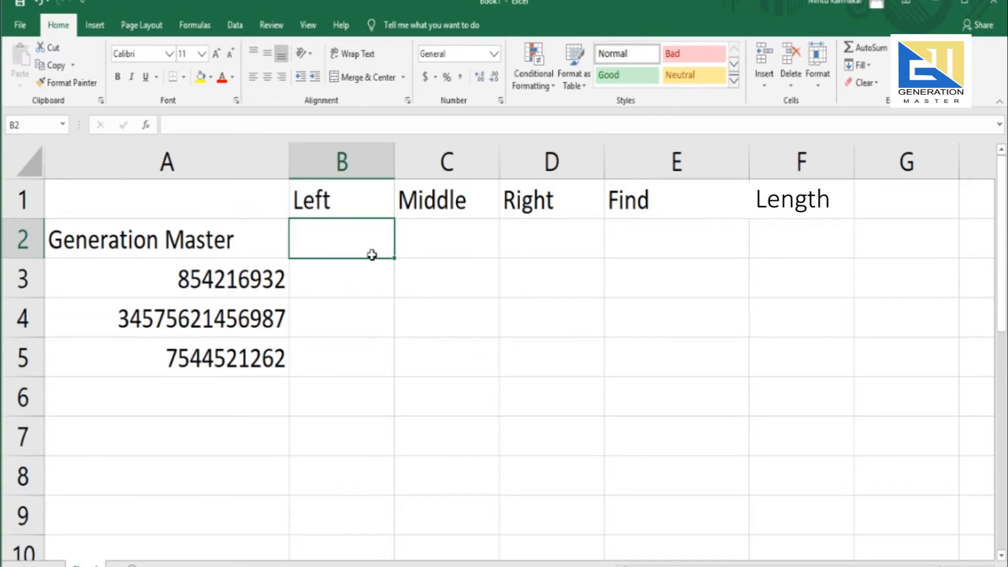
{"action": "type", "text": "="}
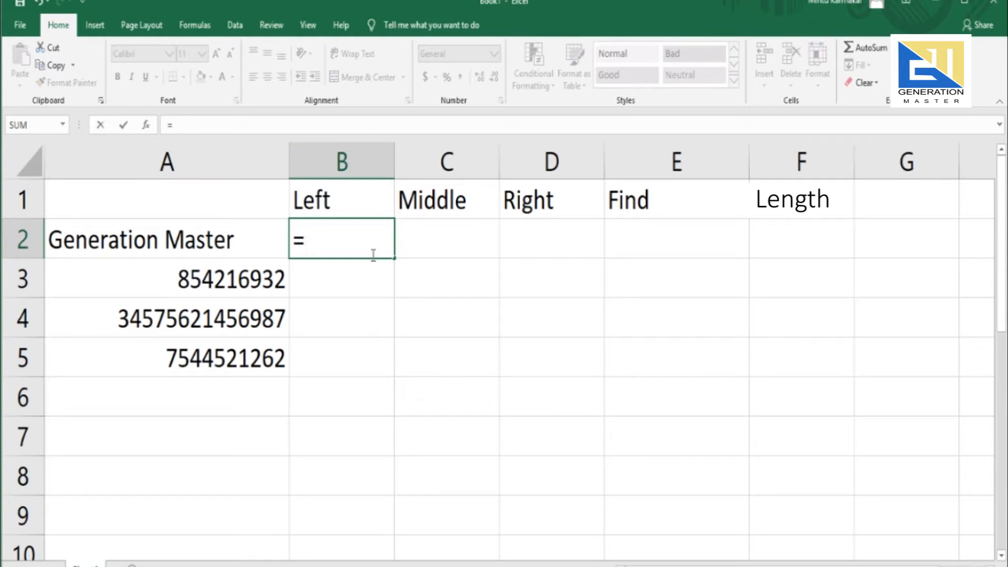
{"action": "type", "text": "lef"}
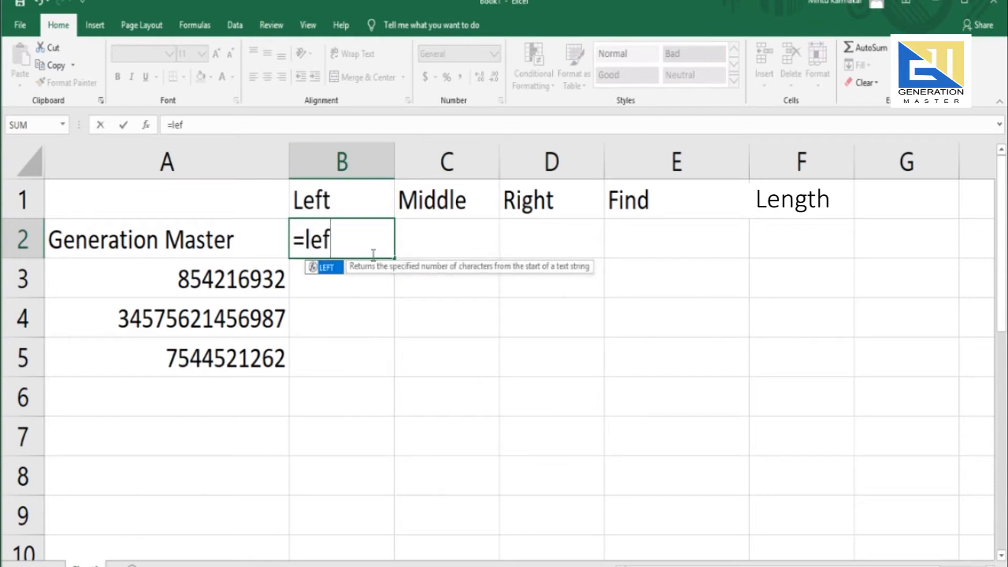
{"action": "key", "text": "Tab"}
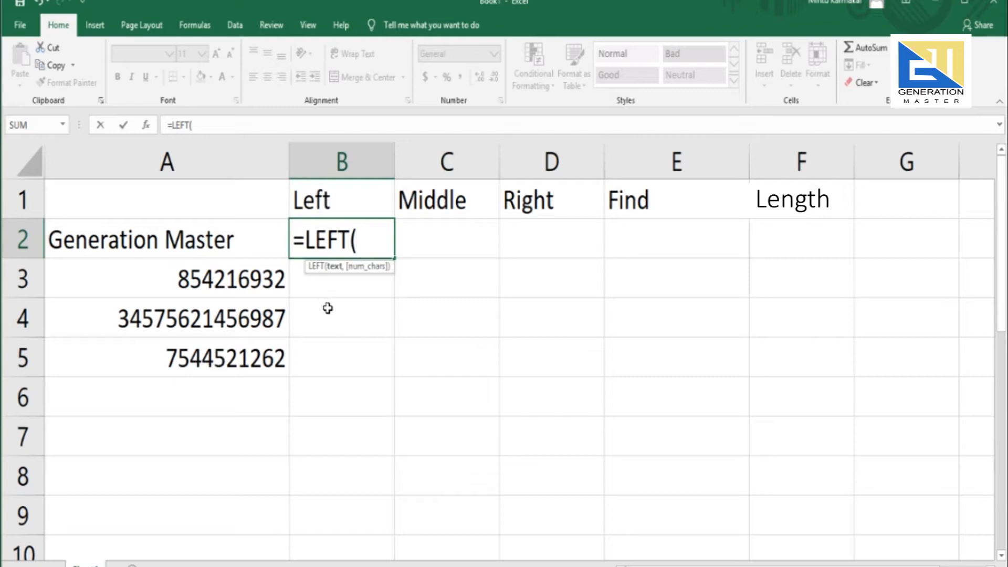
{"action": "left_click", "coordinate": [196, 241]}
{"action": "type", "text": ","}
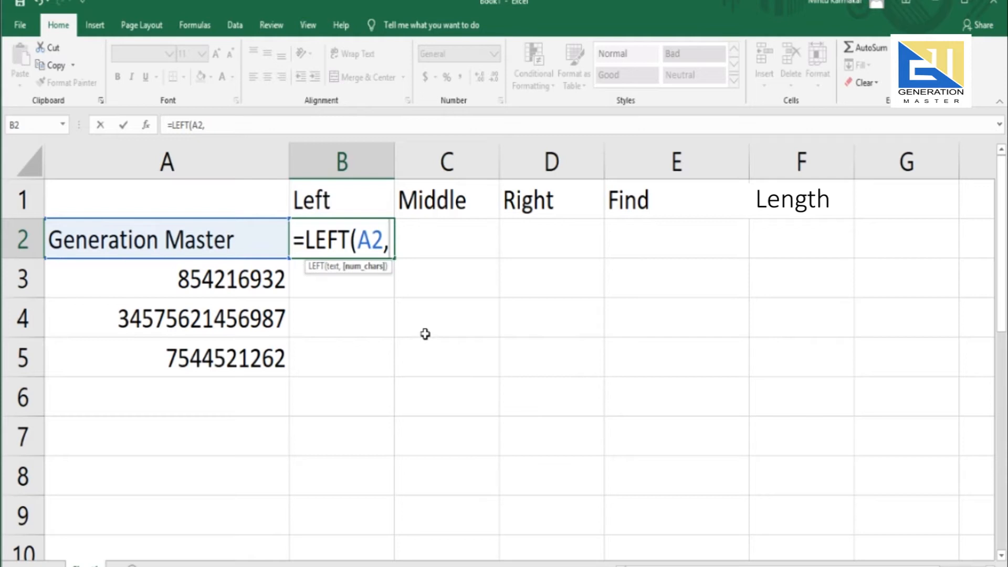
{"action": "type", "text": "4)"}
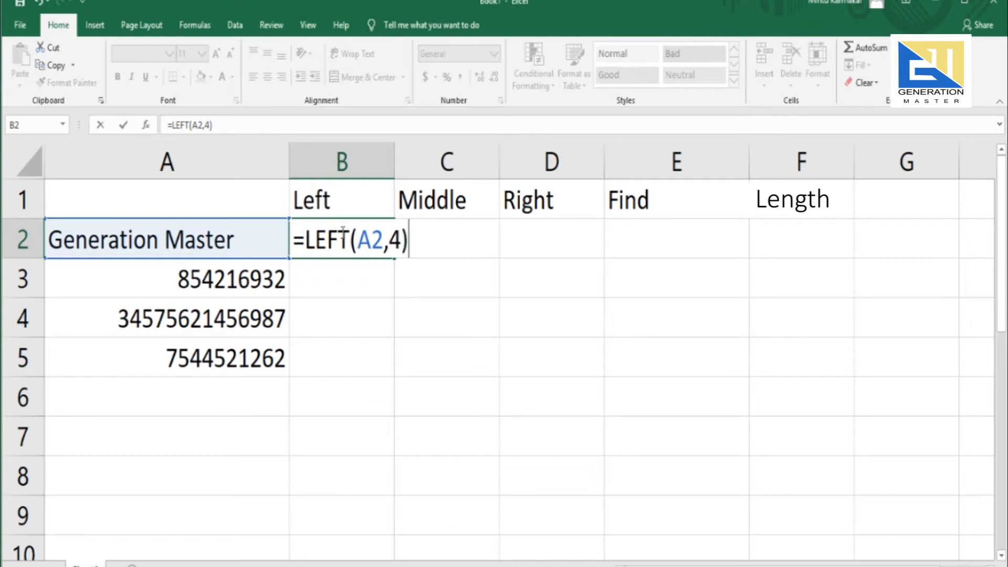
{"action": "key", "text": "Return"}
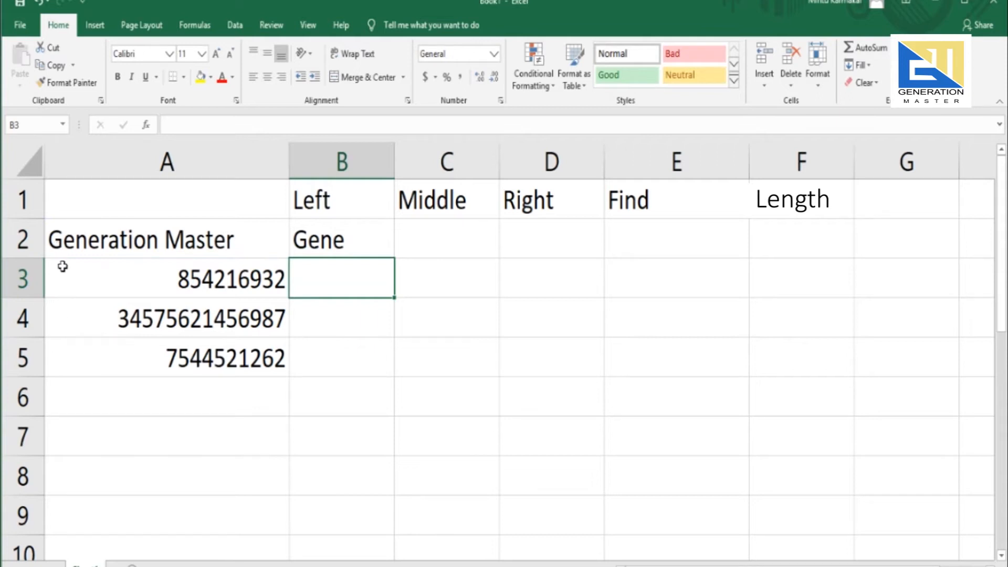
Fill the LEFT formula from B2 down through B5
{"action": "key", "text": "Up"}
{"action": "left_click_drag", "start_coordinate": [394, 257], "coordinate": [398, 376]}
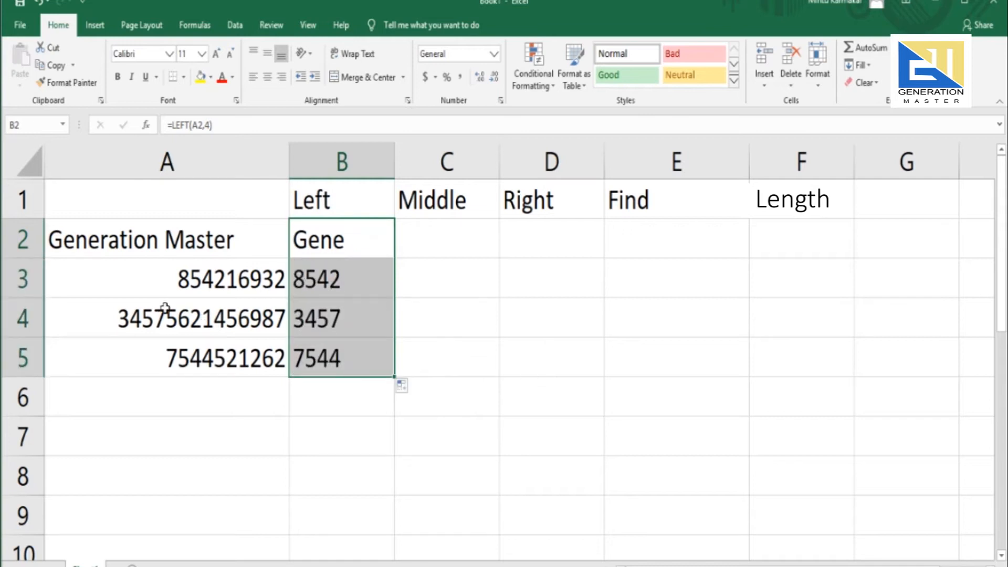
{"action": "left_click", "coordinate": [376, 278]}
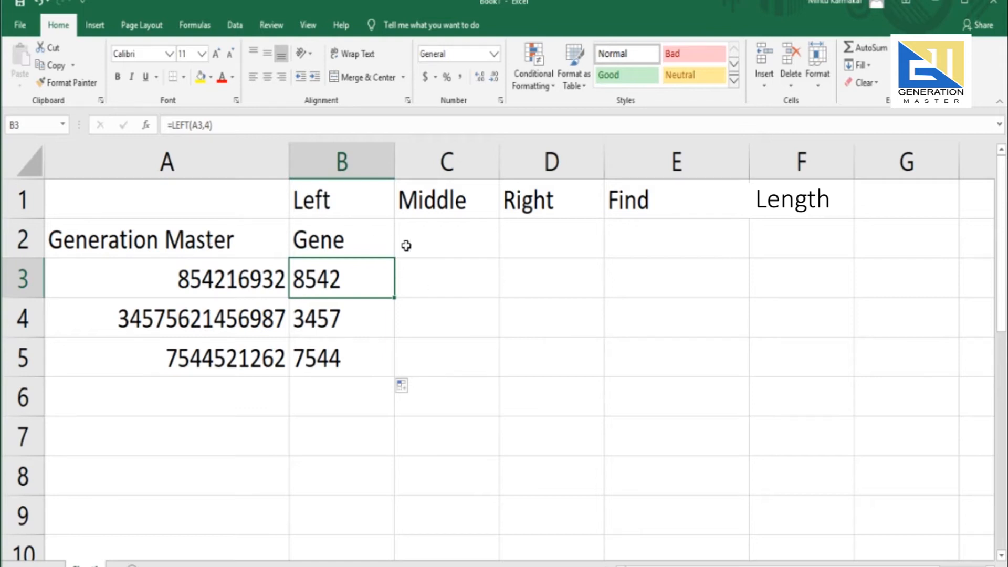
Enter =MID(A2,6,3) in cell C2 to extract three characters starting at the sixth character of A2
{"action": "left_click", "coordinate": [439, 242]}
{"action": "type", "text": "="}
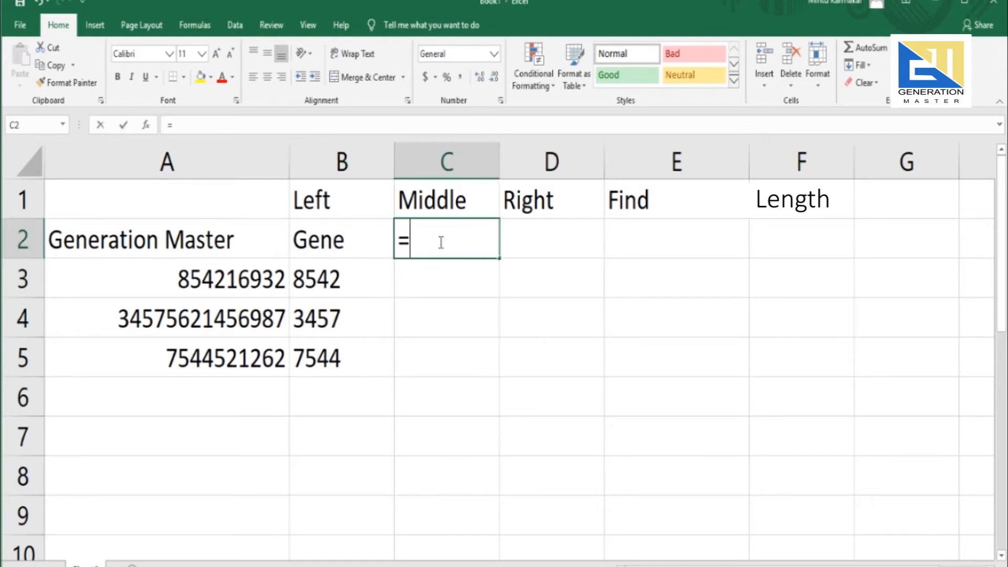
{"action": "type", "text": "mid"}
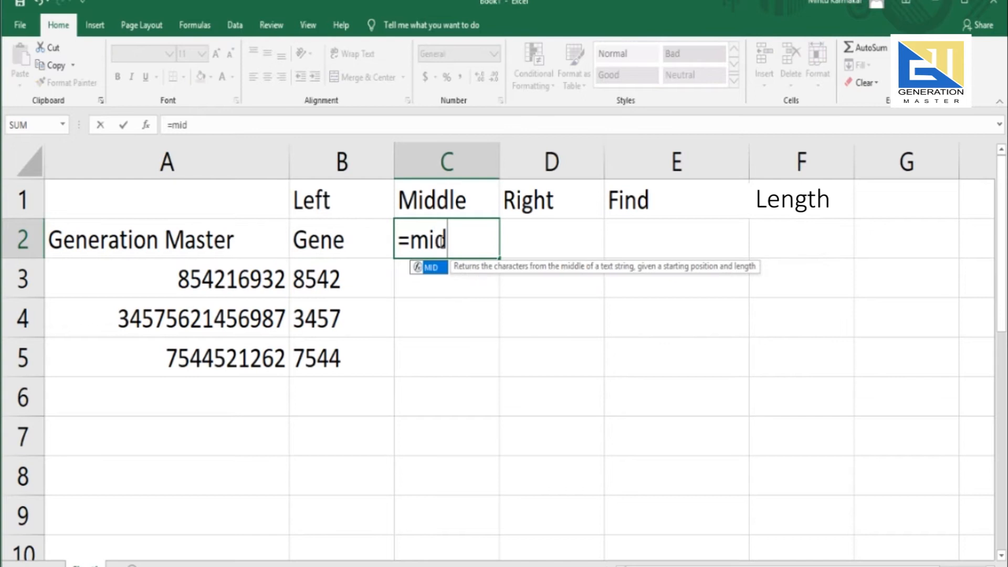
{"action": "key", "text": "Tab"}
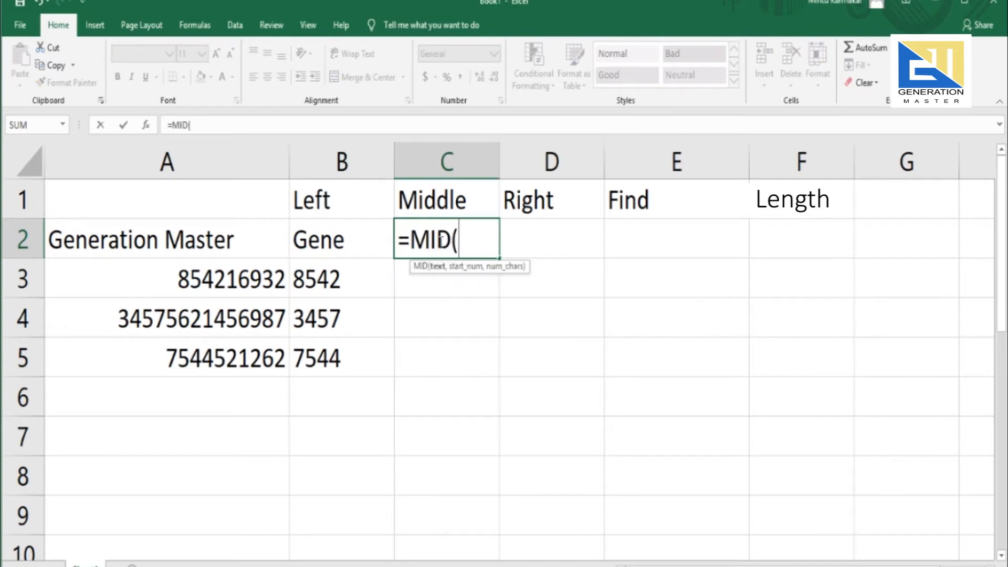
{"action": "left_click", "coordinate": [153, 238]}
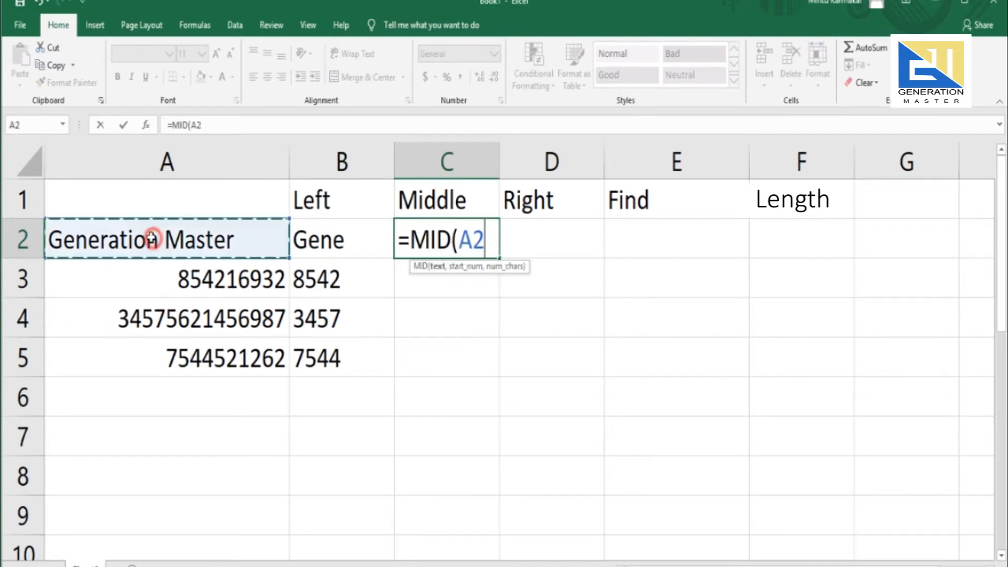
{"action": "type", "text": ","}
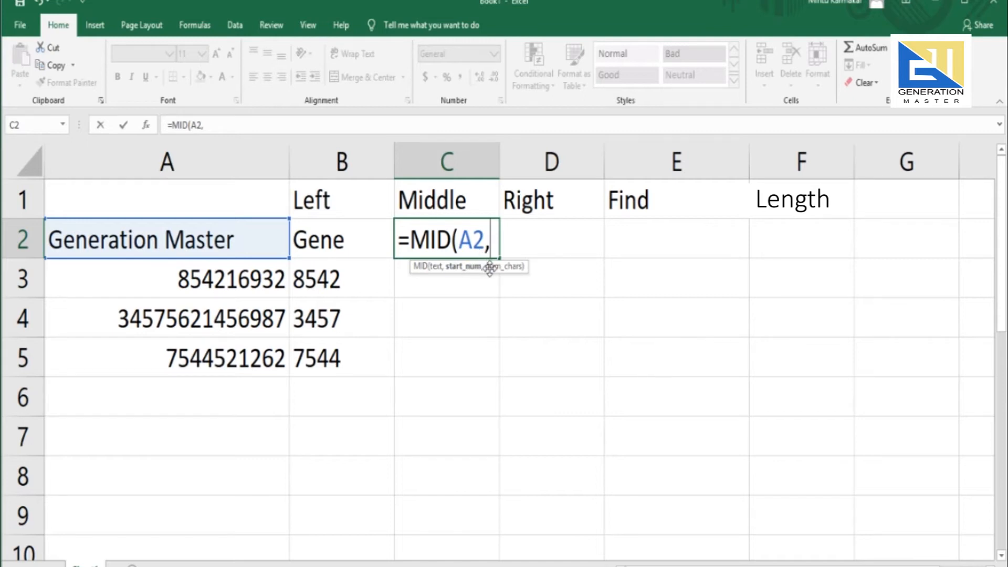
{"action": "type", "text": "6,"}
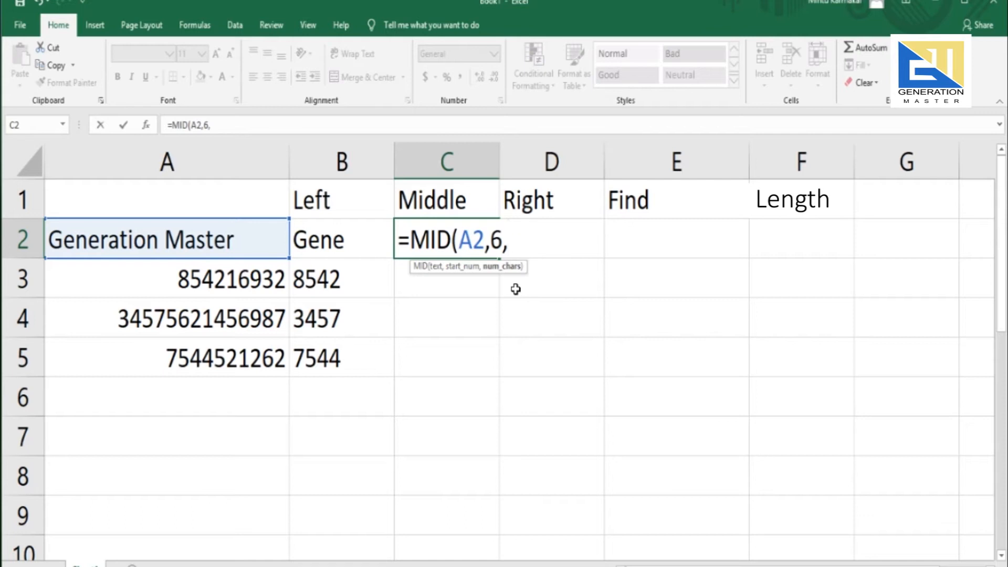
{"action": "type", "text": "3)"}
{"action": "key", "text": "Return"}
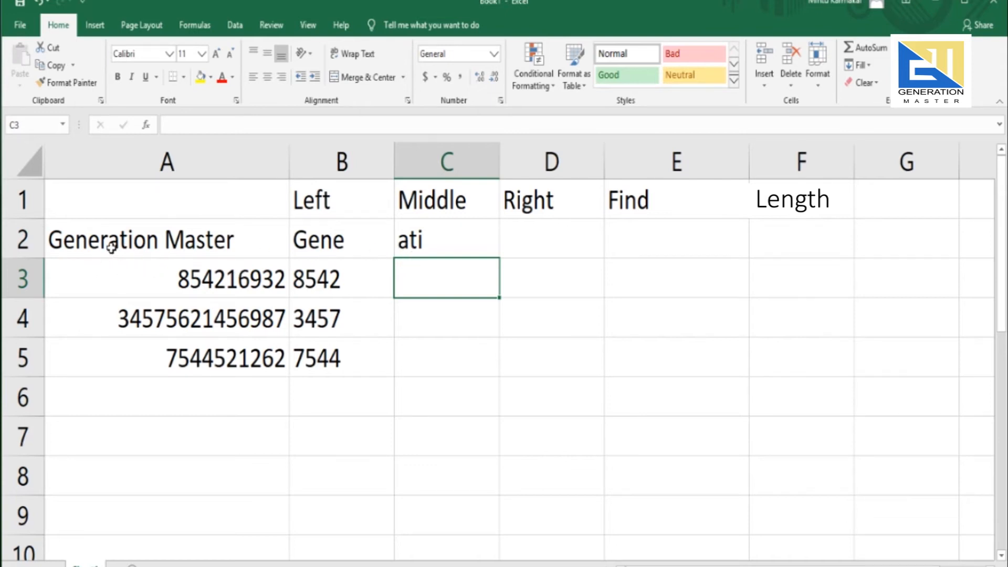
Fill the MID formula from C2 down through C5
{"action": "left_click", "coordinate": [409, 233]}
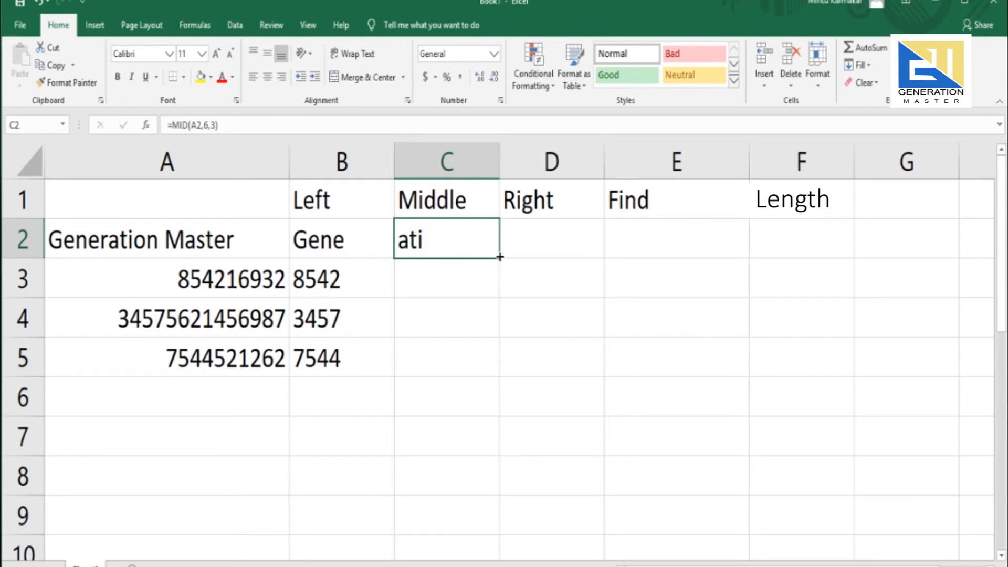
{"action": "left_click_drag", "start_coordinate": [500, 257], "coordinate": [492, 375]}
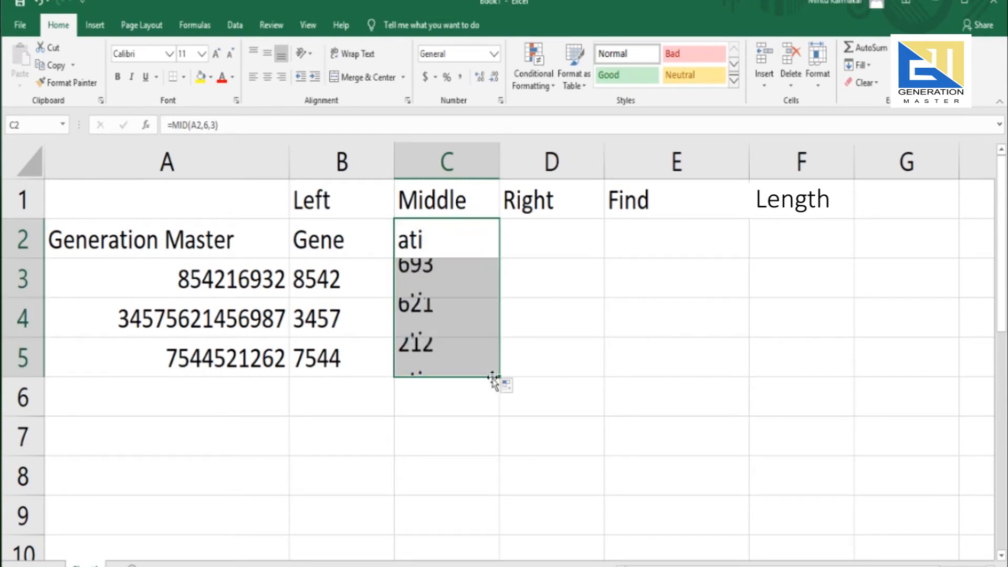
{"action": "left_click", "coordinate": [448, 279]}
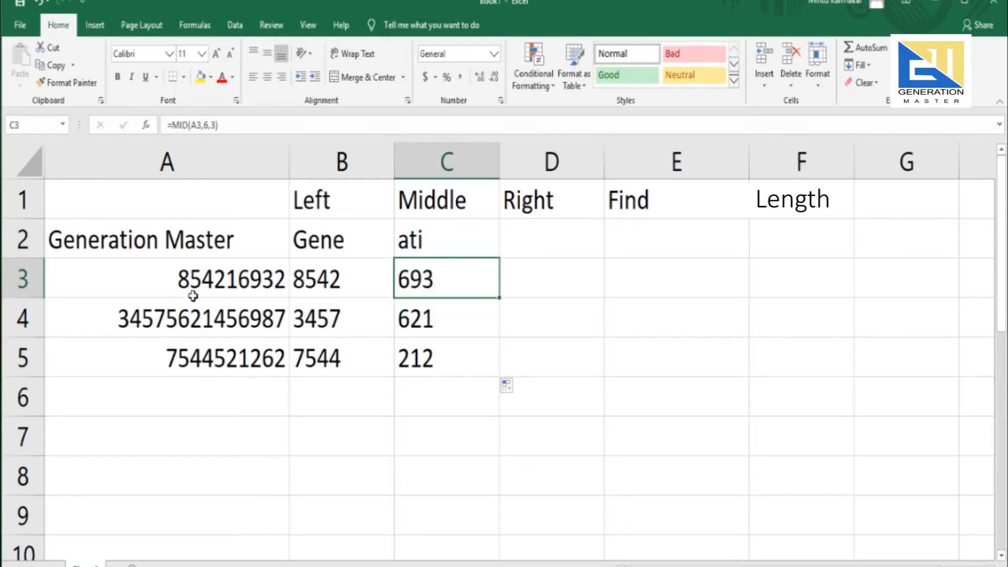
Enter =RIGHT(A2,4) in cell D2 to extract the last four characters, and fill it down through D5
{"action": "left_click", "coordinate": [549, 230]}
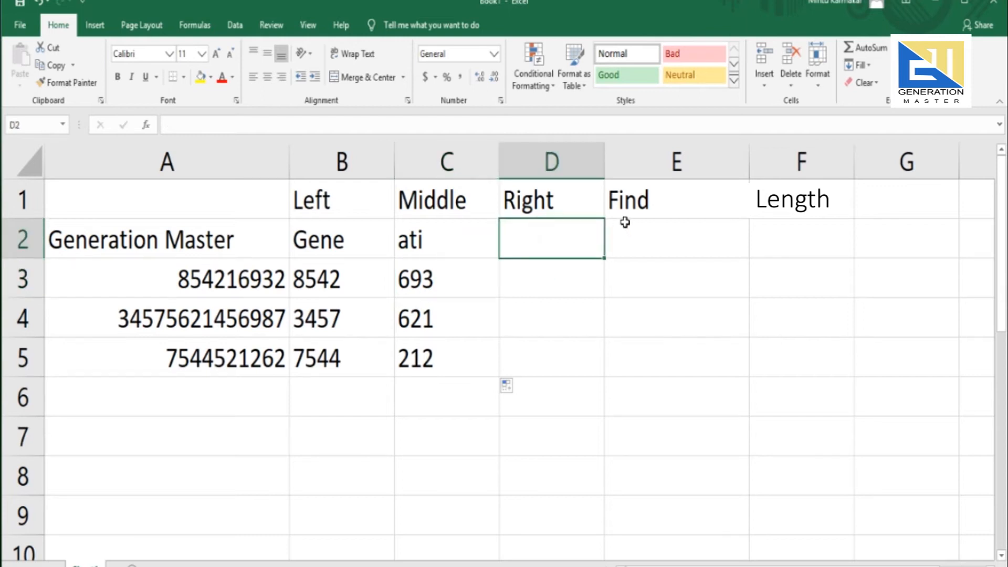
{"action": "type", "text": "=rig"}
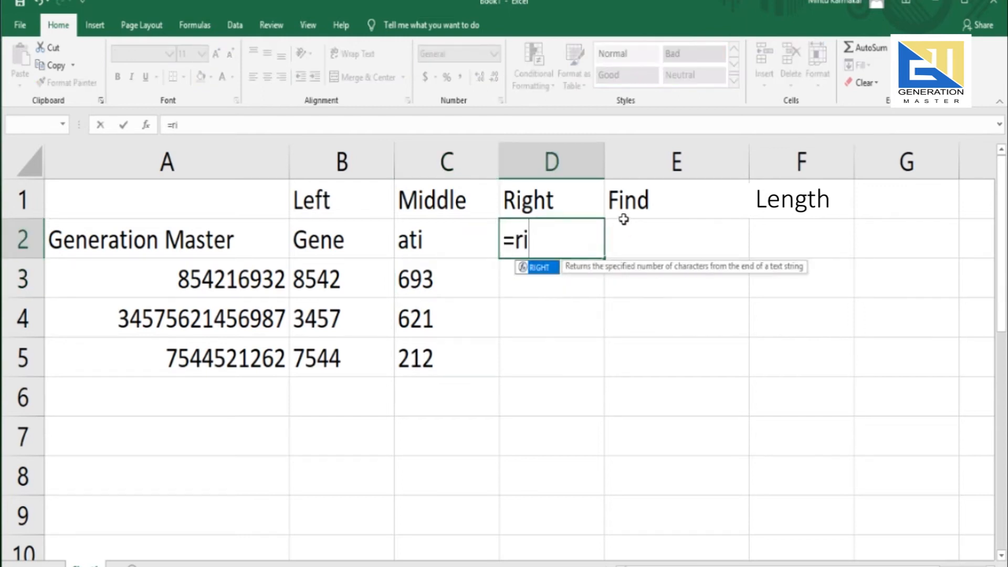
{"action": "key", "text": "Tab"}
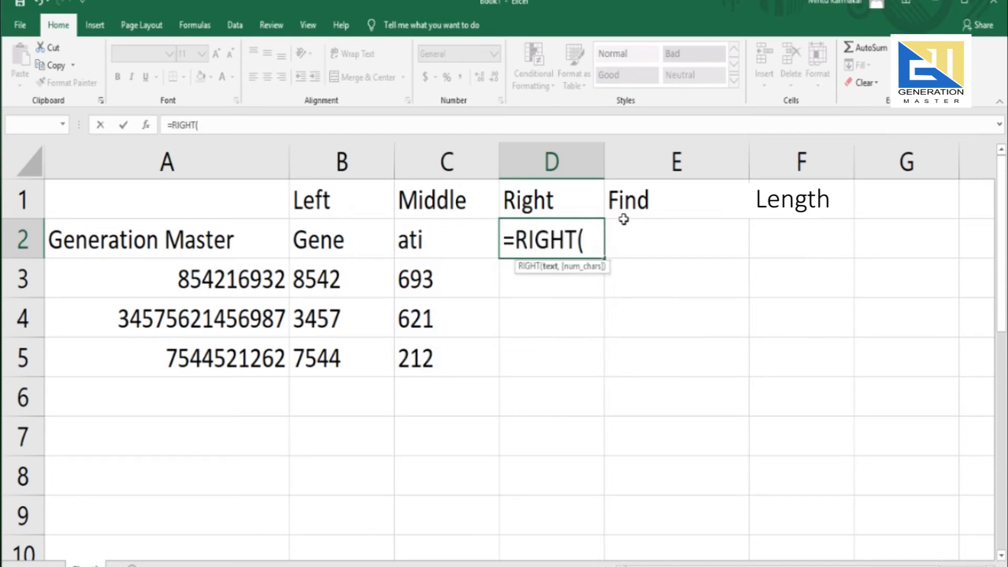
{"action": "left_click", "coordinate": [217, 242]}
{"action": "type", "text": ","}
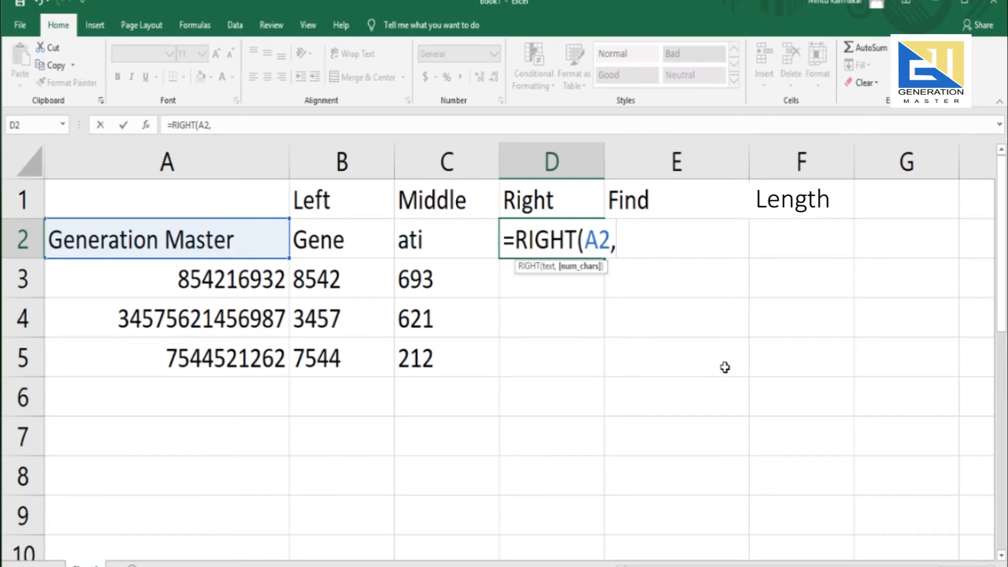
{"action": "type", "text": "4)"}
{"action": "key", "text": "Return"}
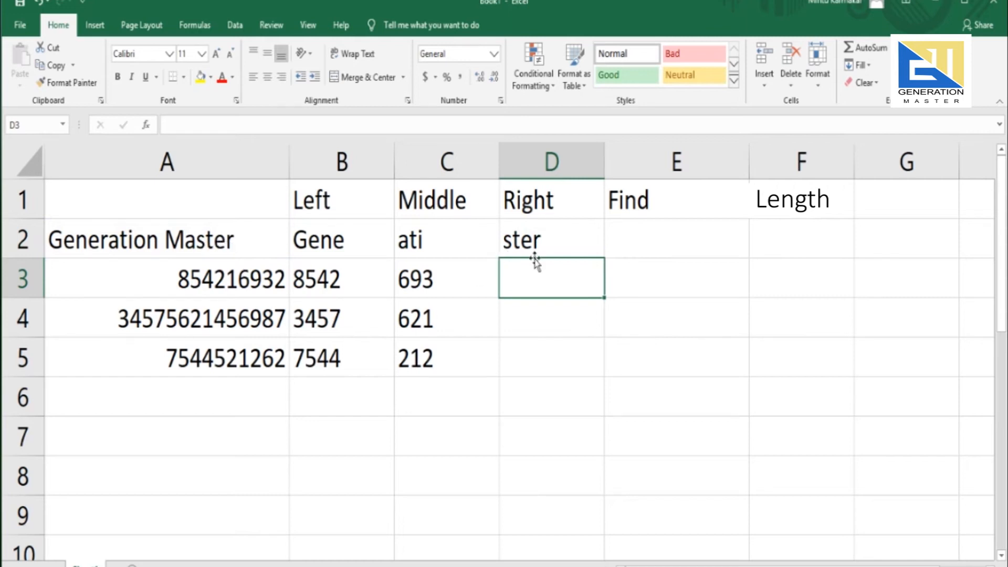
{"action": "left_click", "coordinate": [545, 233]}
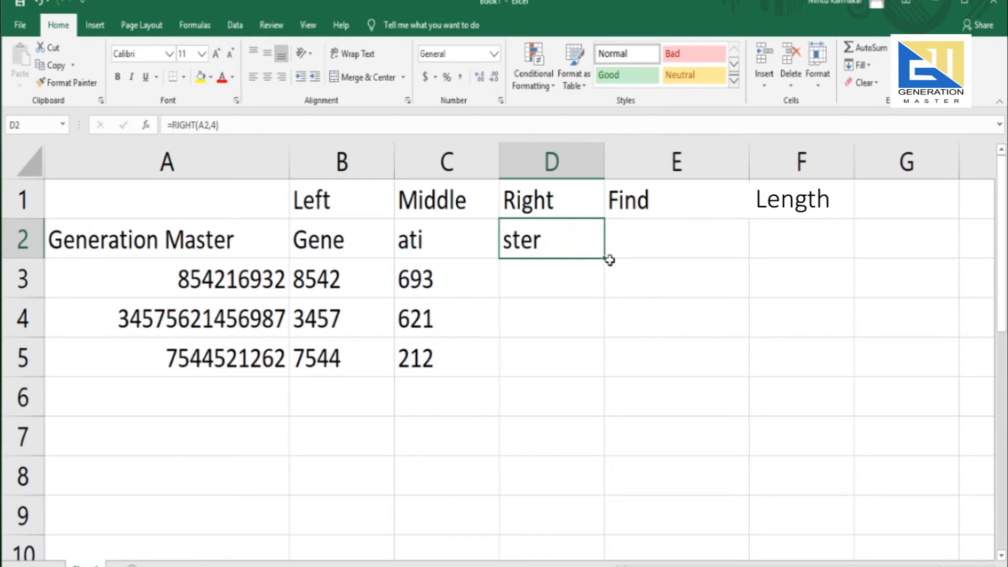
{"action": "left_click_drag", "start_coordinate": [605, 256], "coordinate": [605, 375]}
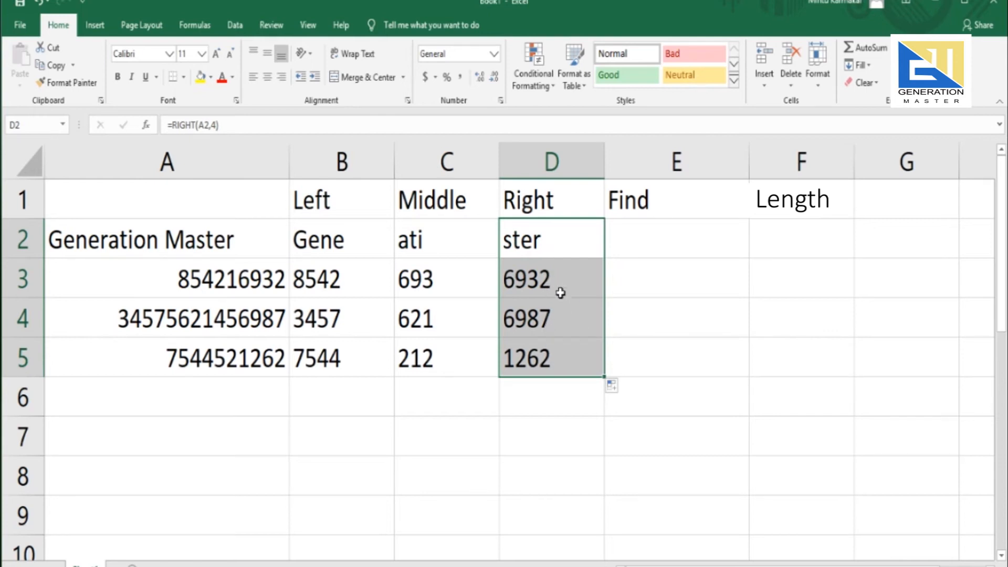
Enter =FIND("o",A2) in cell E2 to locate the letter o within the text in A2
{"action": "left_click", "coordinate": [664, 242]}
{"action": "type", "text": "="}
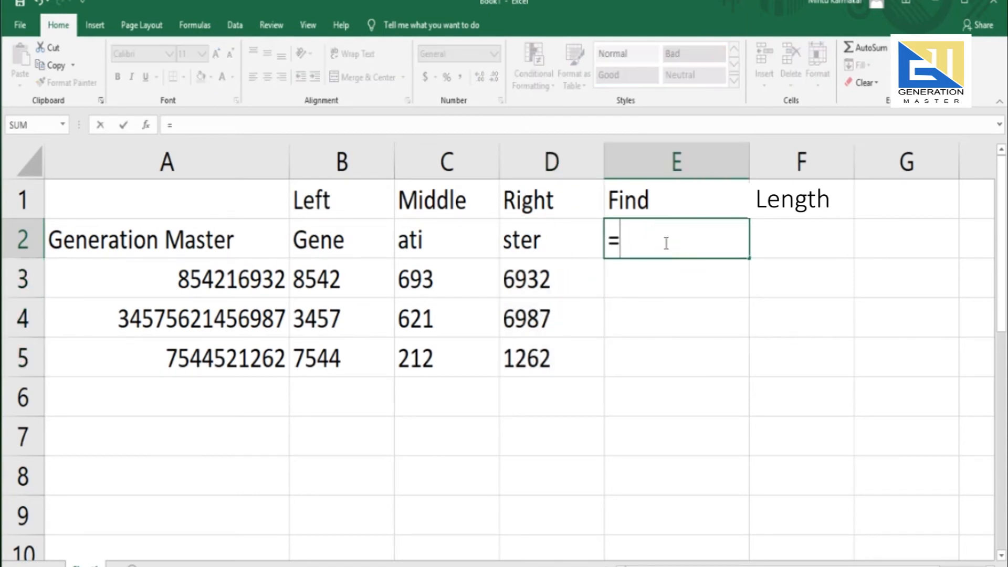
{"action": "type", "text": "fin"}
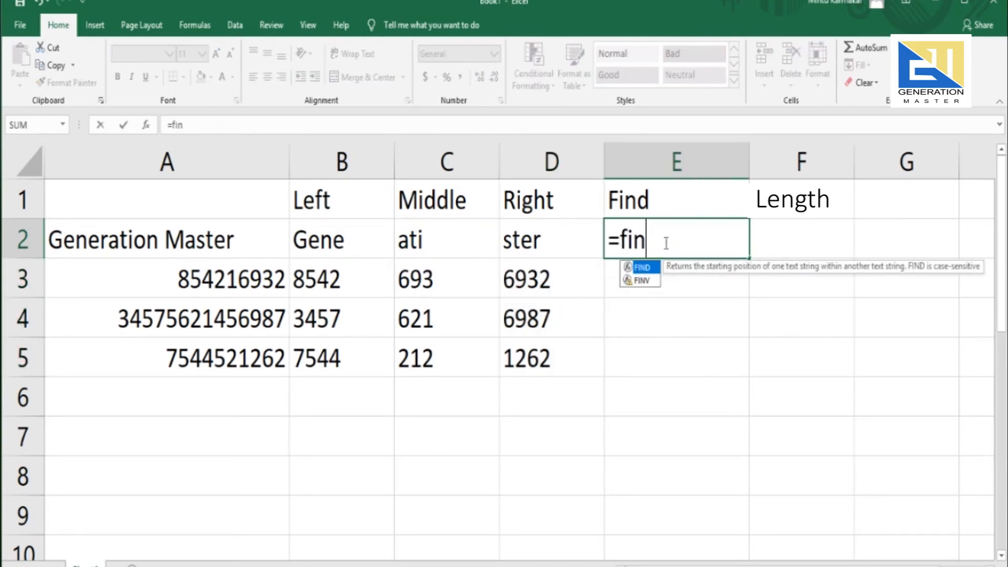
{"action": "type", "text": "d"}
{"action": "key", "text": "Tab"}
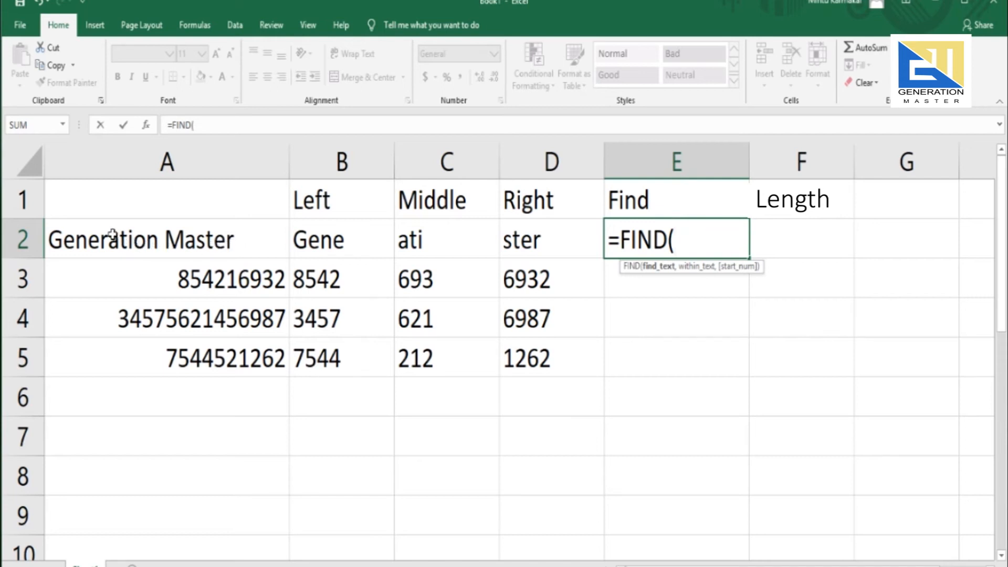
{"action": "type", "text": "\"o\","}
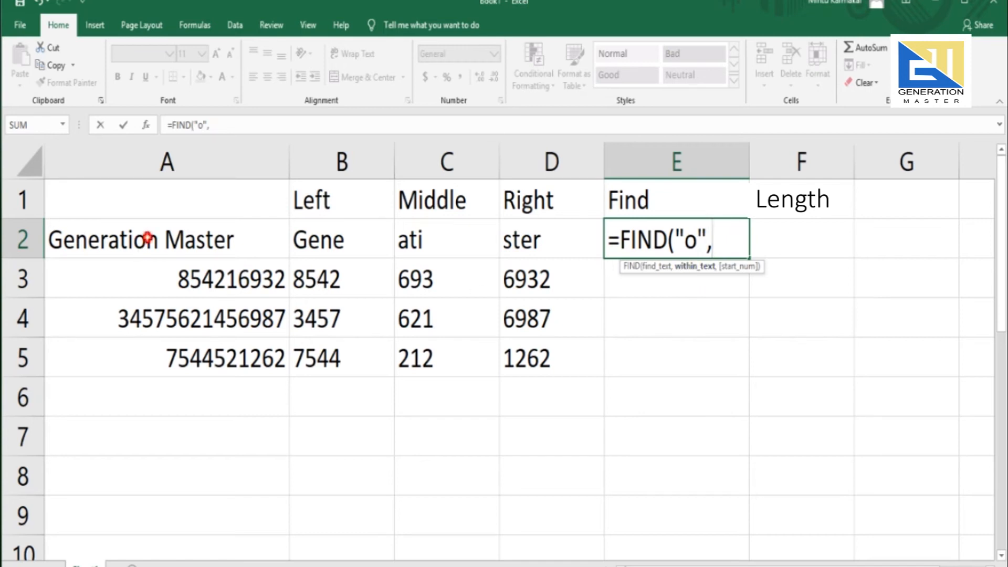
{"action": "left_click", "coordinate": [148, 238]}
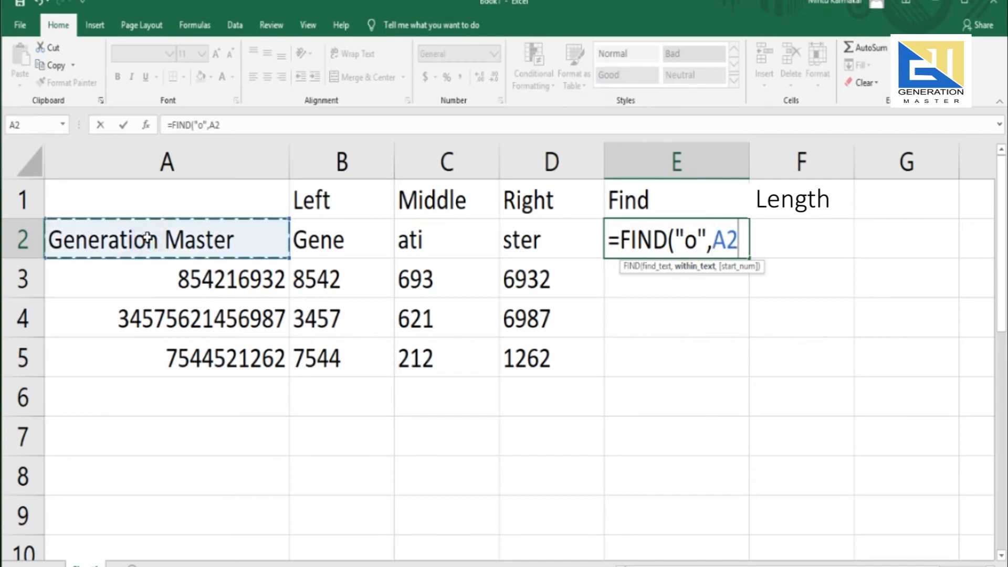
{"action": "type", "text": ")"}
{"action": "key", "text": "Return"}
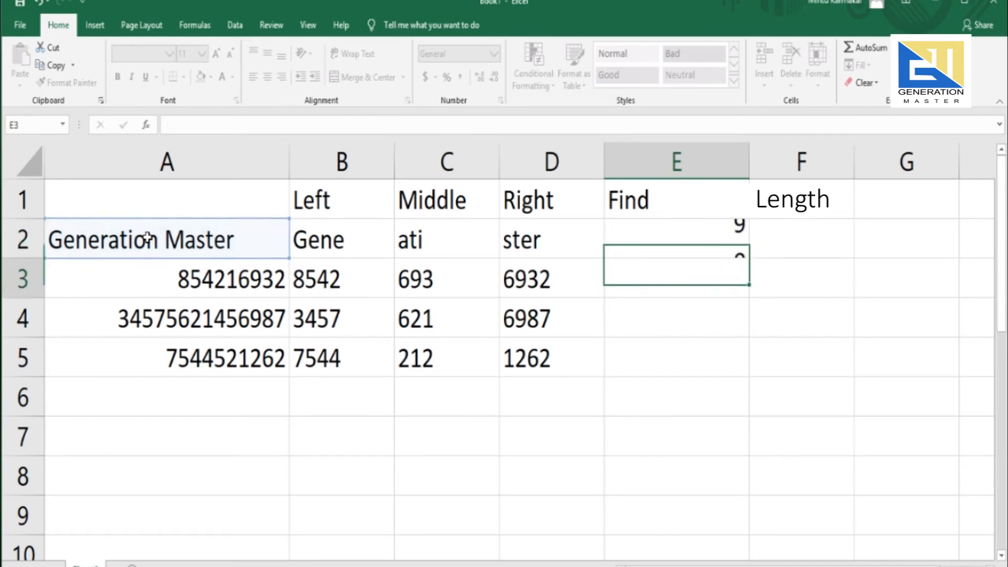
Fill the FIND formula from E2 down through E5 and select E3 to inspect its copied formula
{"action": "key", "text": "Up"}
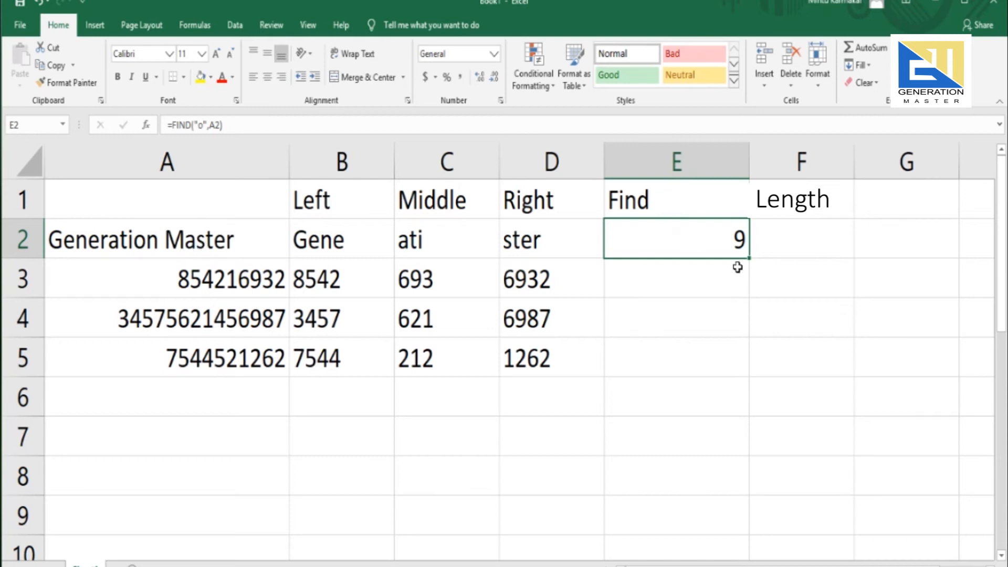
{"action": "left_click_drag", "start_coordinate": [747, 259], "coordinate": [751, 374]}
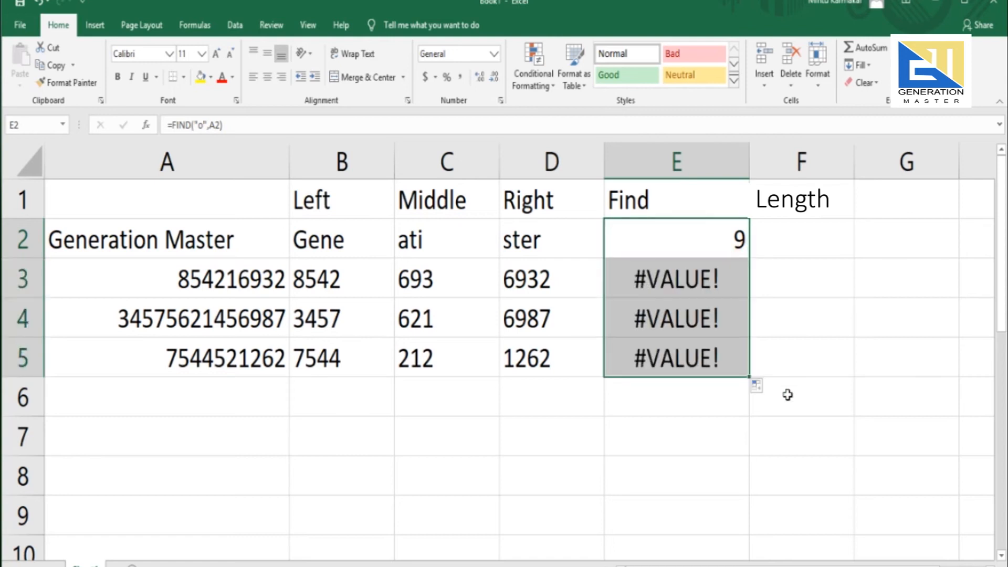
{"action": "left_click", "coordinate": [701, 286]}
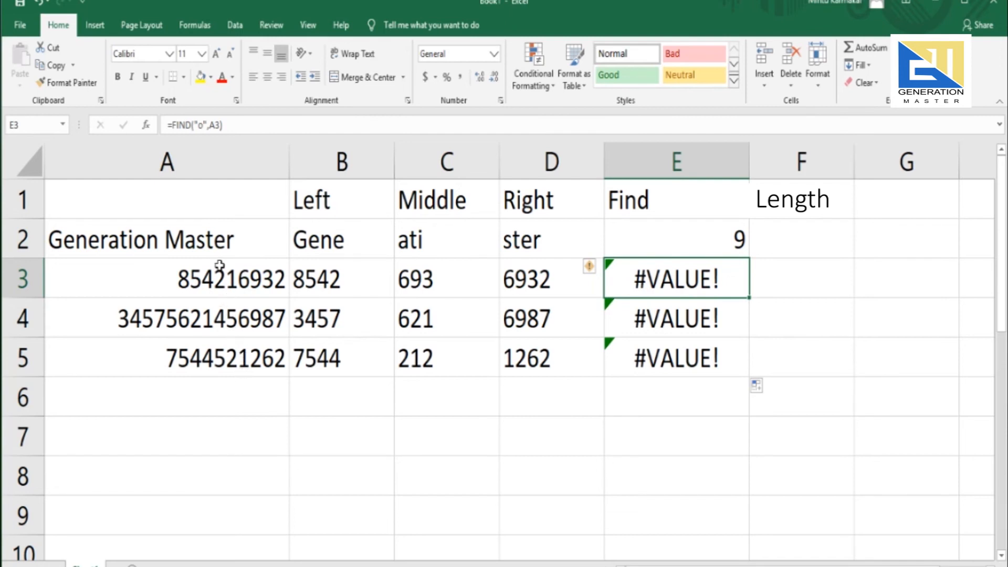
Change the search text in E3's FIND formula to "2" so it reads =FIND("2",A3)
{"action": "left_click", "coordinate": [203, 125]}
{"action": "key", "text": "BackSpace"}
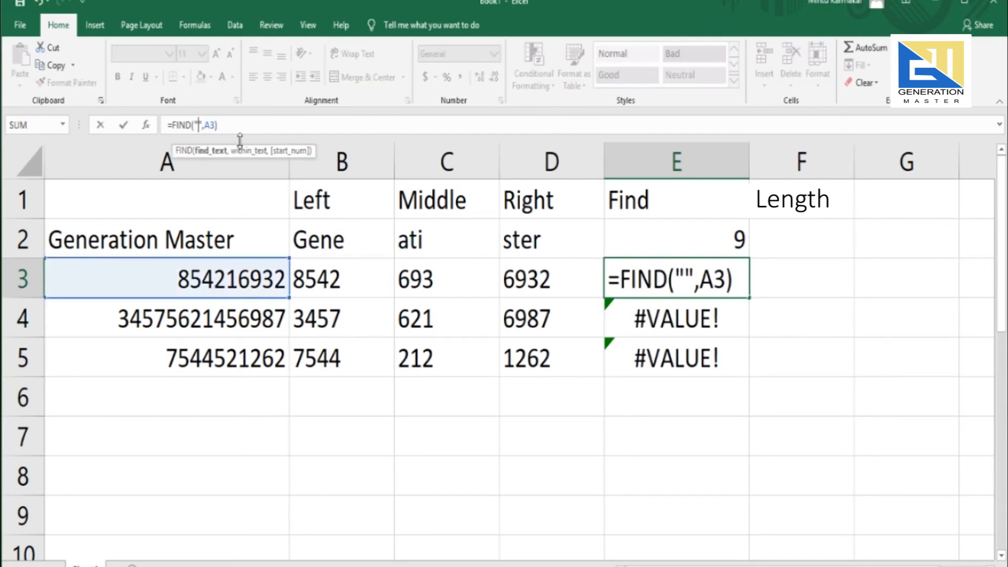
{"action": "type", "text": "2"}
{"action": "key", "text": "Return"}
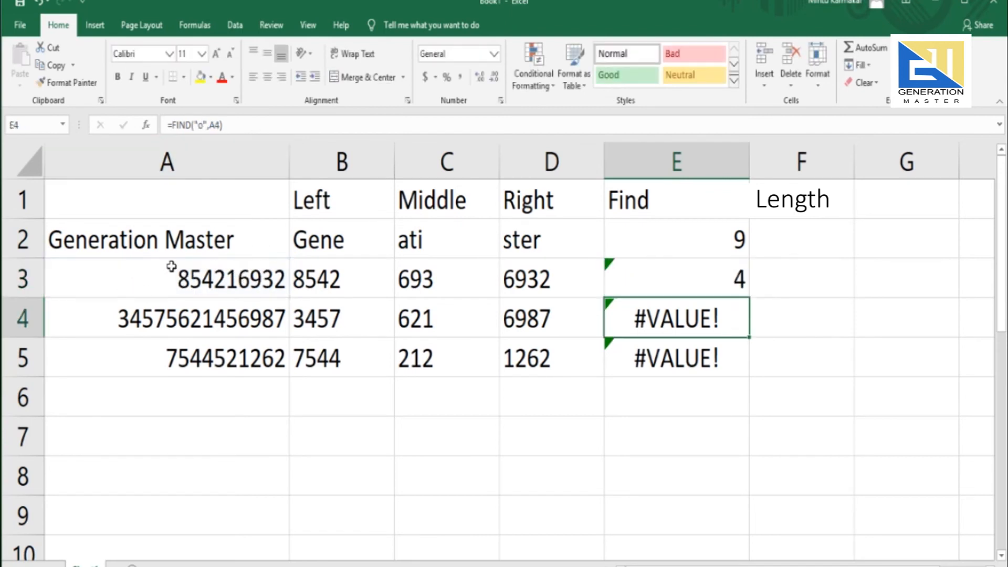
Change the search text in E4's FIND formula to "9" so it reads =FIND("9",A4)
{"action": "left_click", "coordinate": [204, 125]}
{"action": "key", "text": "BackSpace"}
{"action": "type", "text": "9"}
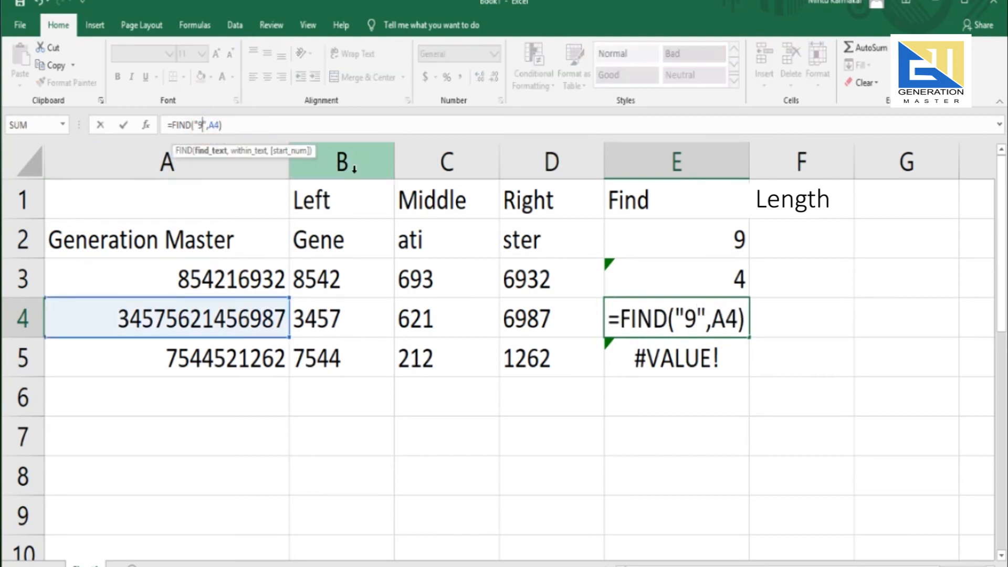
{"action": "key", "text": "Return"}
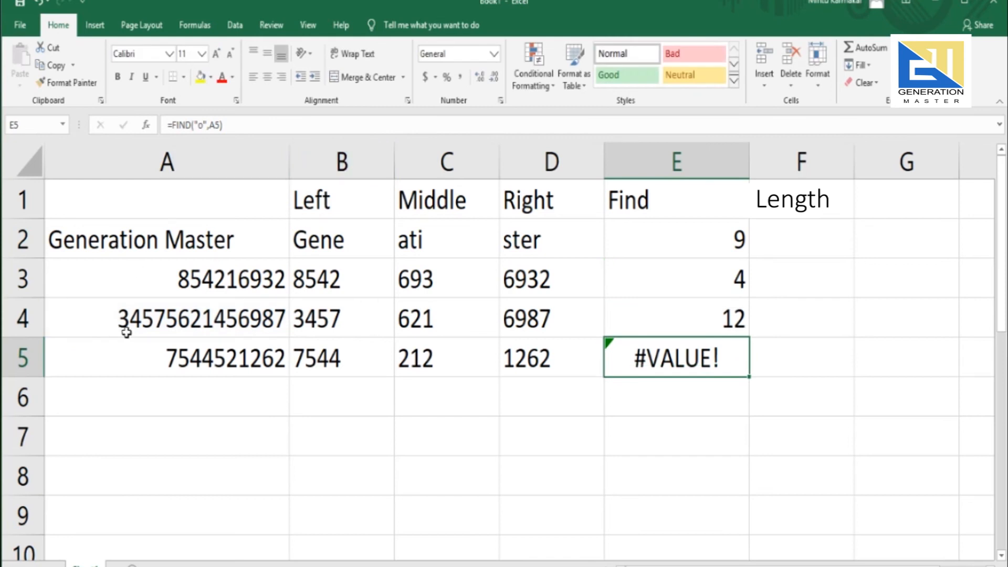
Change the search text in E5's FIND formula to "5" so it reads =FIND("5",A5)
{"action": "double_click", "coordinate": [200, 125]}
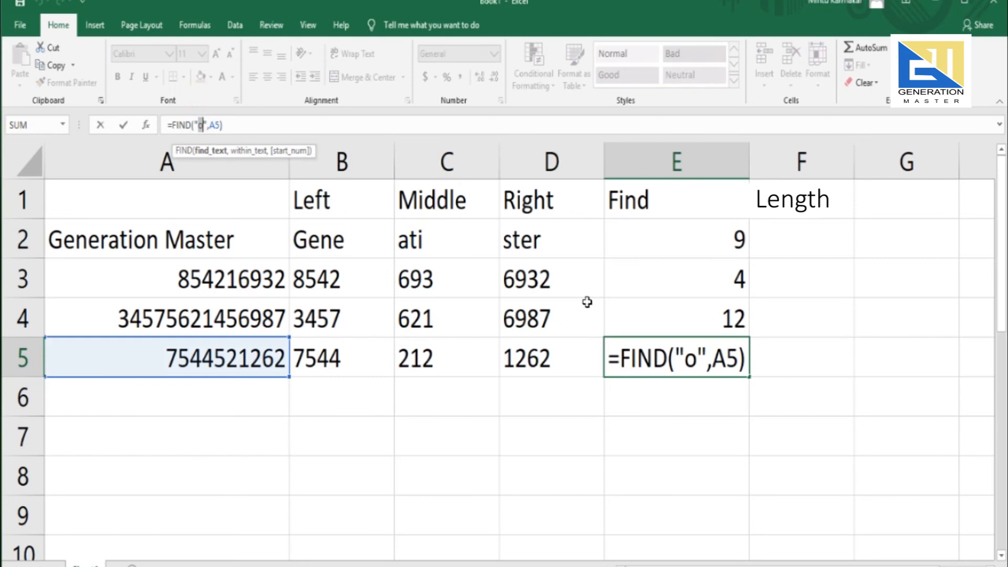
{"action": "type", "text": "5"}
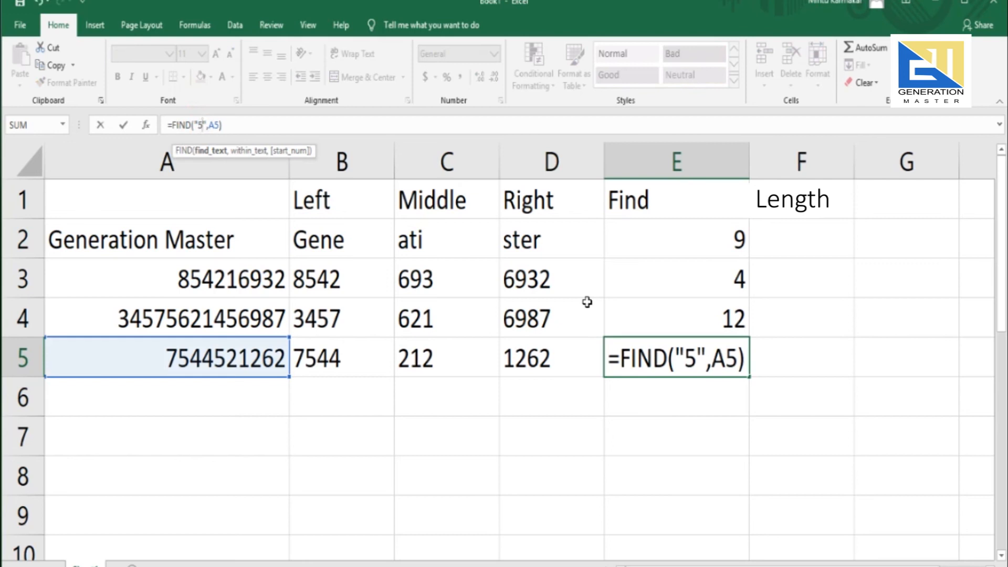
{"action": "key", "text": "Return"}
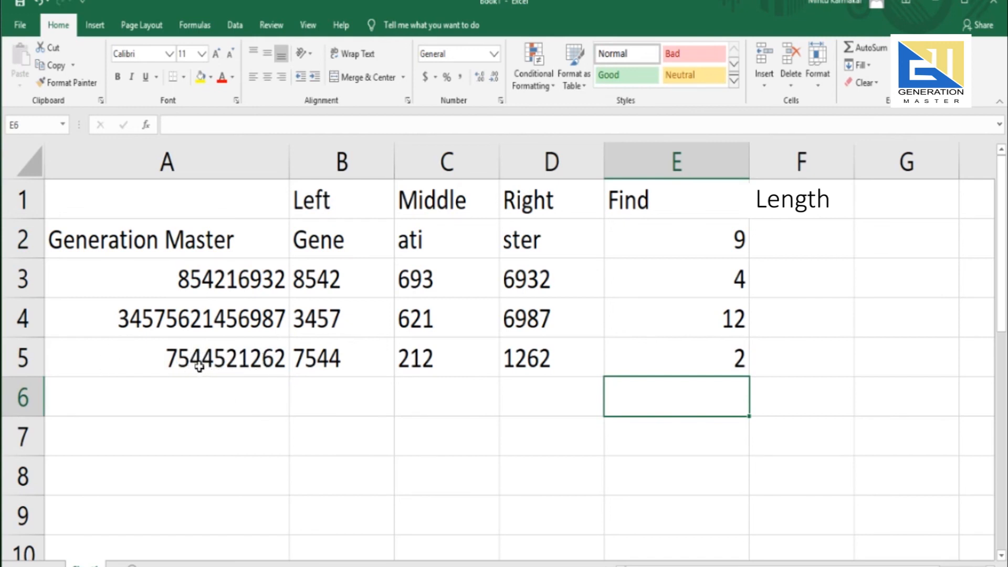
Enter =LEN(A2) in cell F2 to count the characters of the text in A2
{"action": "left_click", "coordinate": [797, 234]}
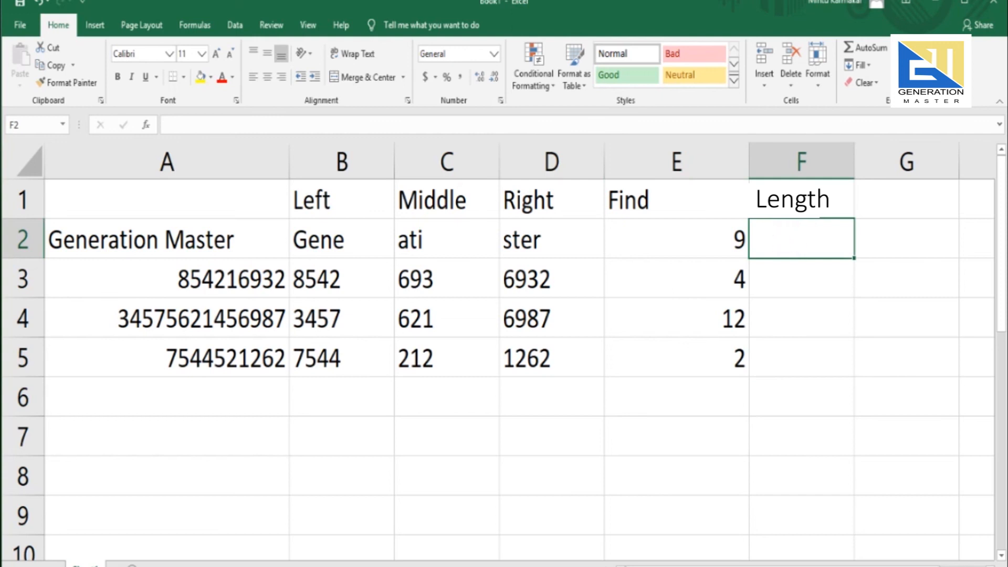
{"action": "type", "text": "="}
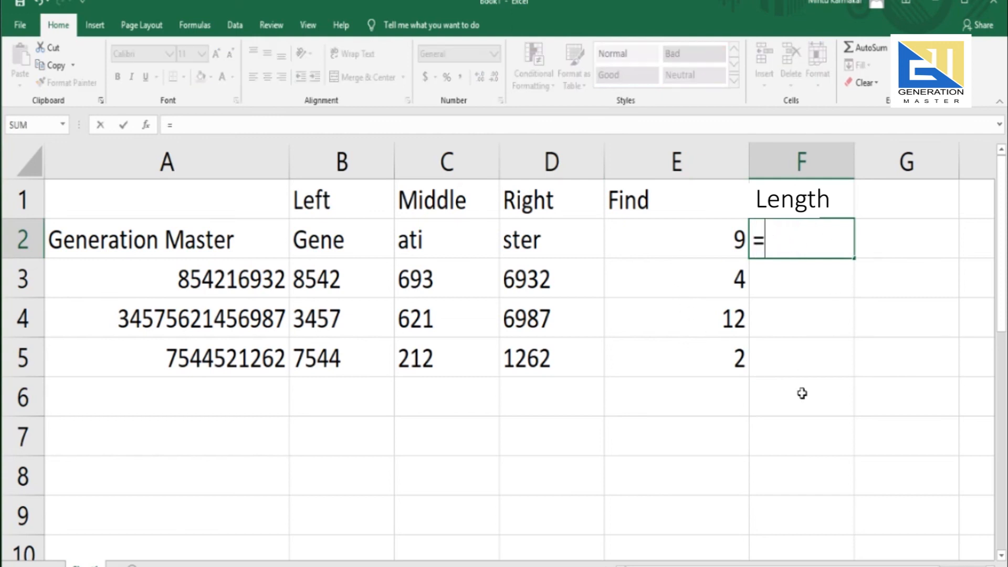
{"action": "type", "text": "lew"}
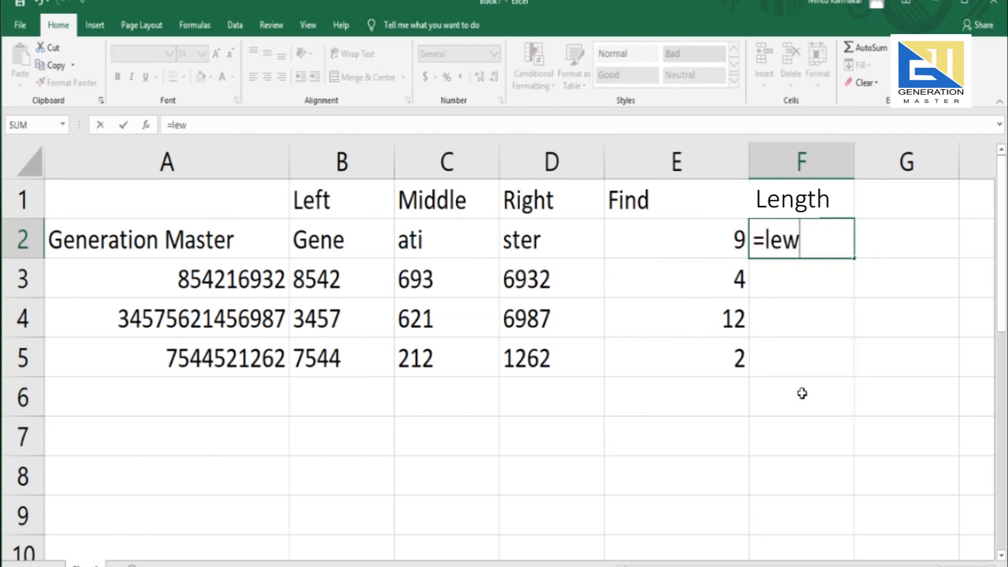
{"action": "key", "text": "BackSpace"}
{"action": "type", "text": "n"}
{"action": "key", "text": "Tab"}
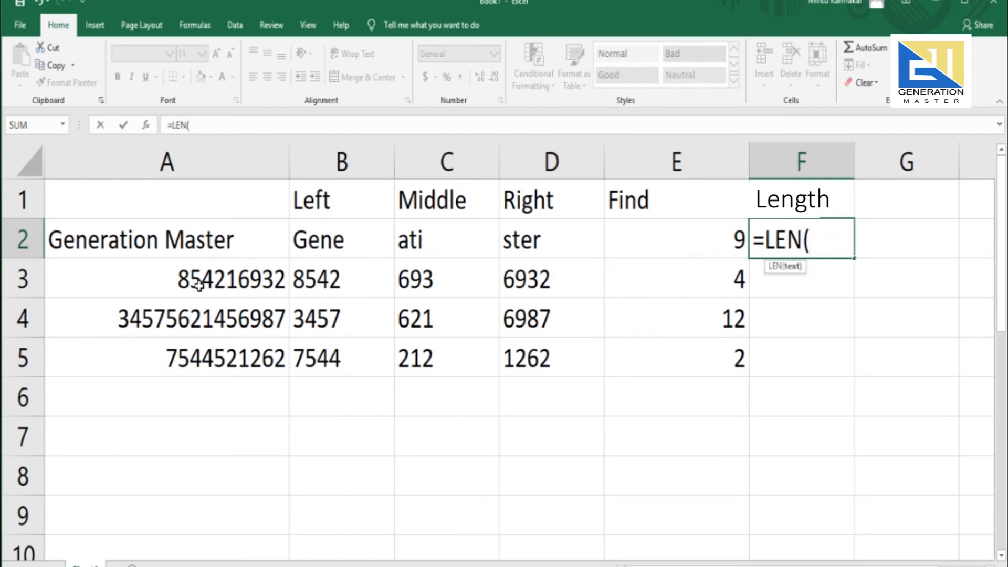
{"action": "left_click", "coordinate": [188, 231]}
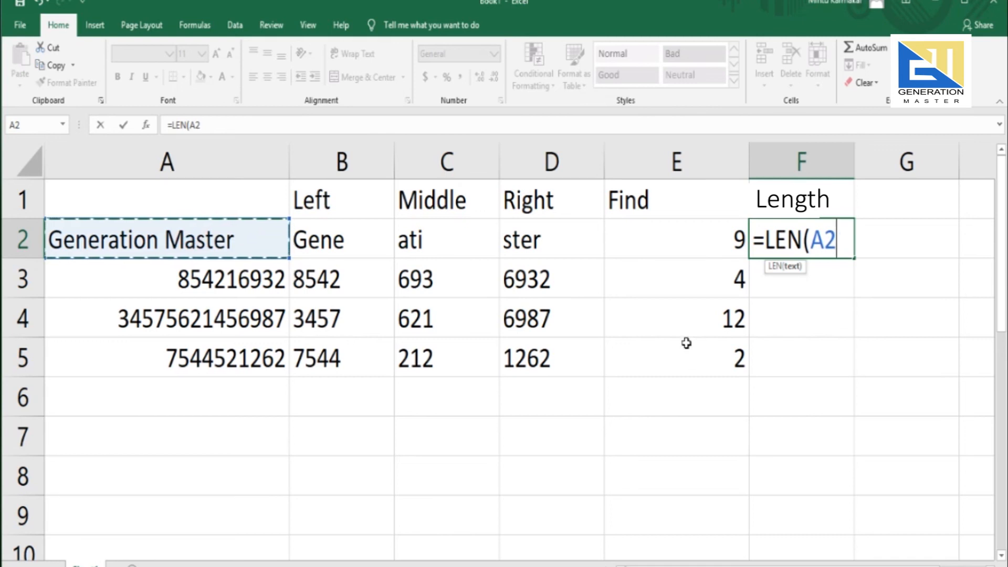
{"action": "type", "text": ")"}
{"action": "key", "text": "Return"}
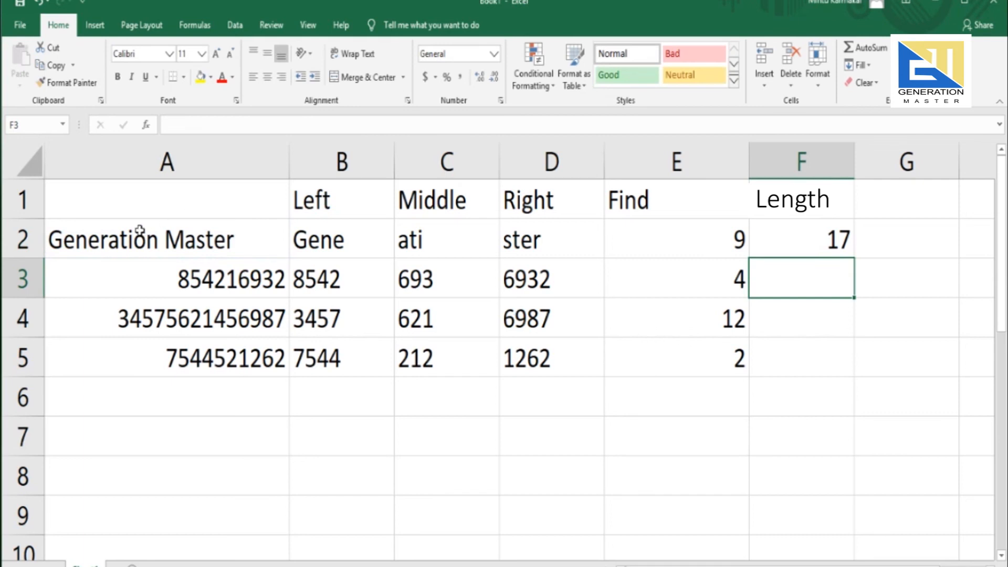
Fill the LEN formula from F2 down through F5 and deselect the filled range
{"action": "left_click", "coordinate": [798, 247]}
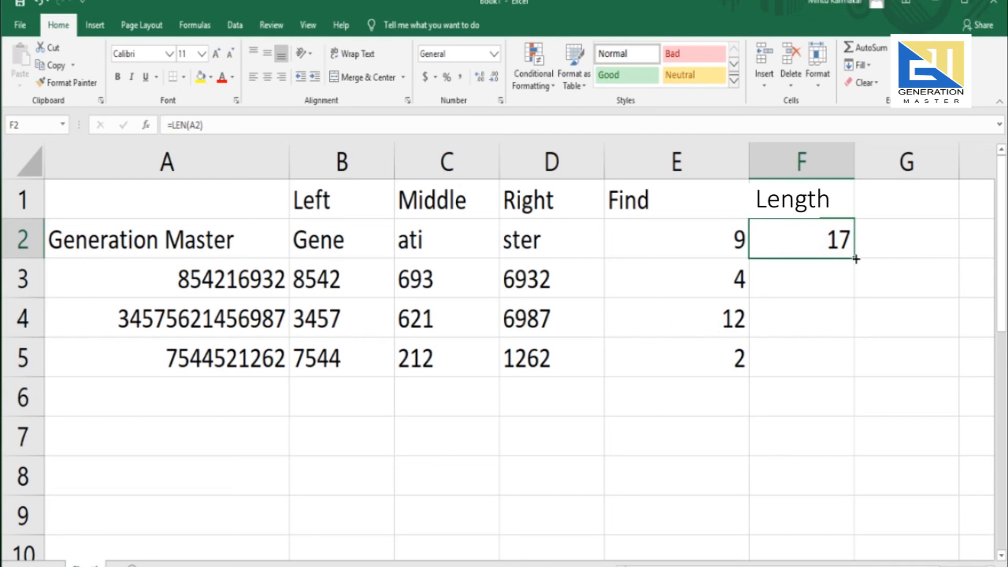
{"action": "left_click_drag", "start_coordinate": [854, 258], "coordinate": [851, 374]}
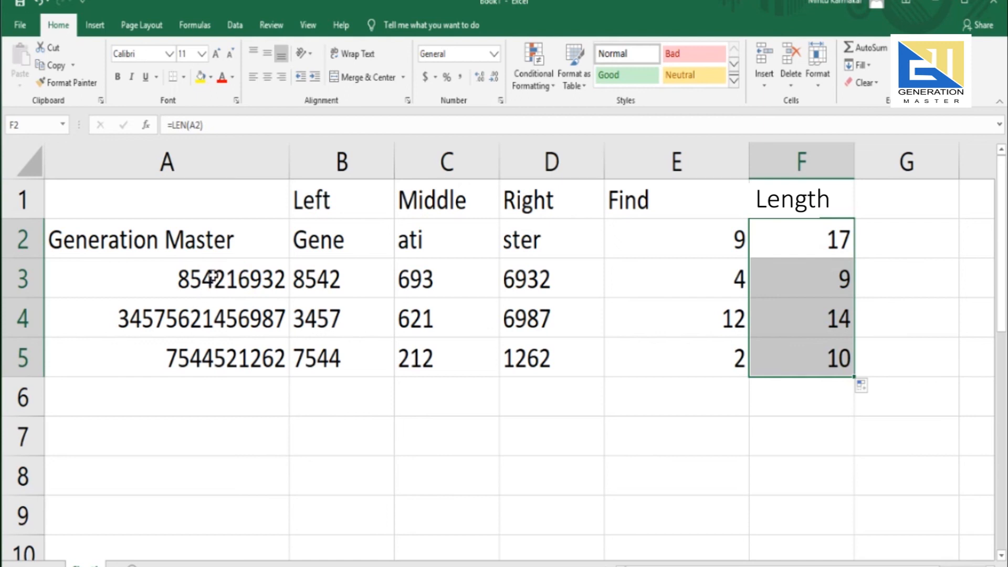
{"action": "left_click", "coordinate": [680, 404]}
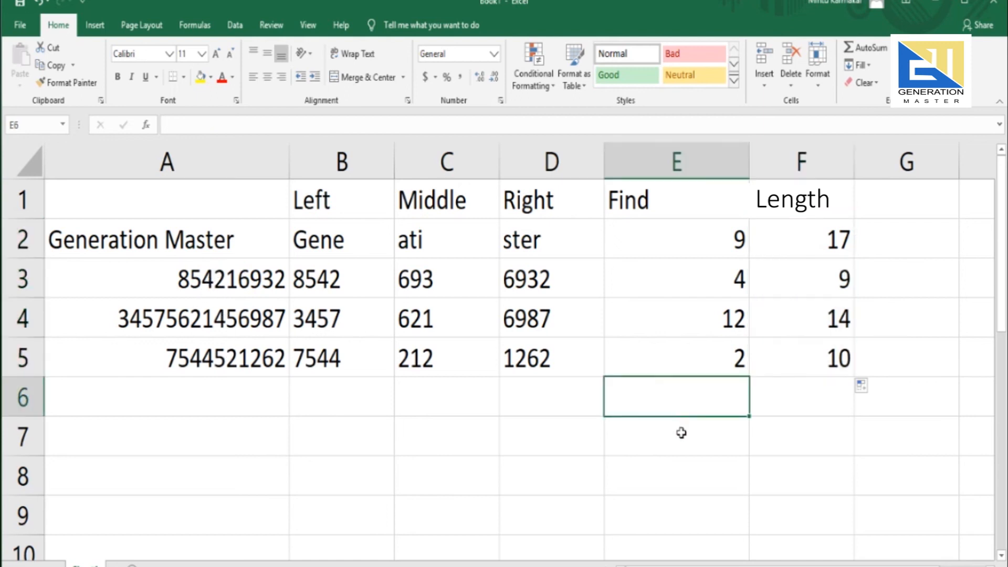